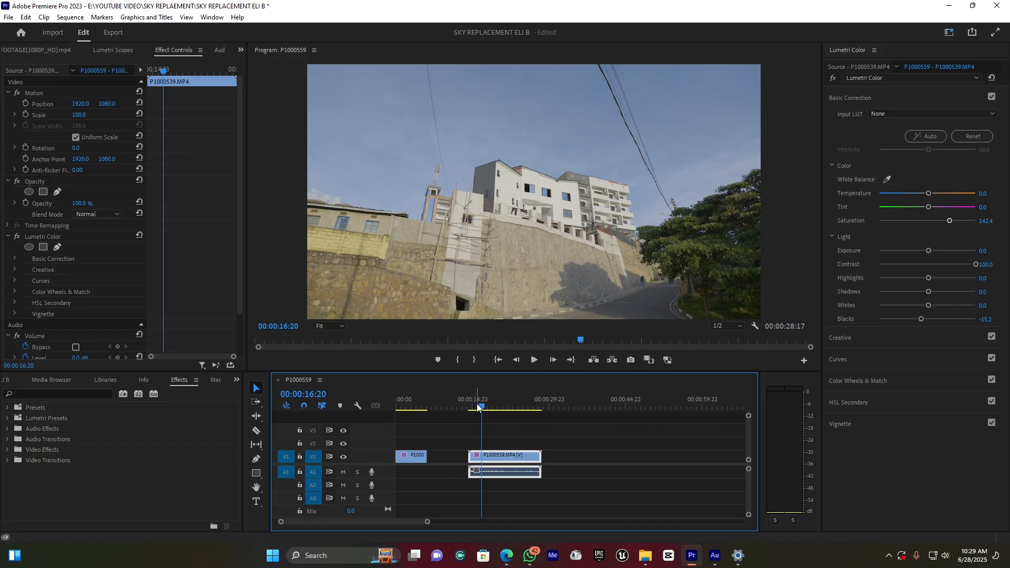
Park the playhead at 00:00:02:01 and apply the Color Key effect to the P1000559.MP4 clip.
left_click_drag(427, 406, 415, 405)
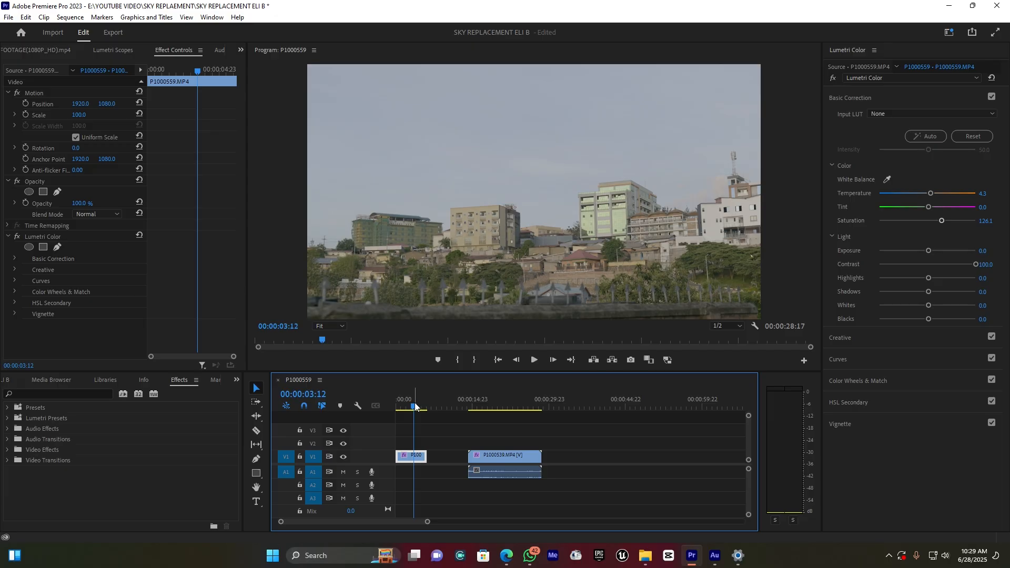
left_click_drag(412, 408, 405, 410)
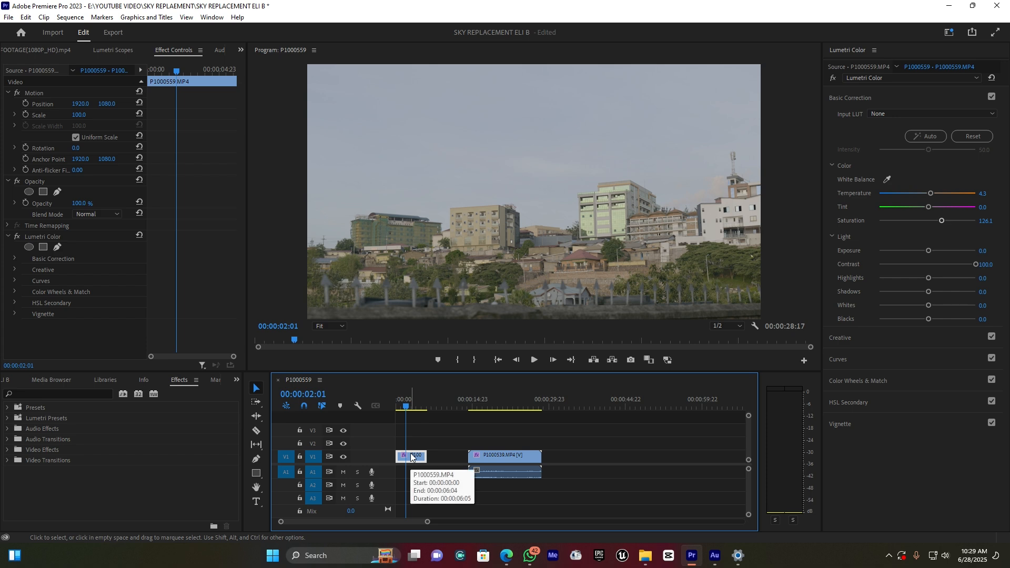
left_click(185, 379)
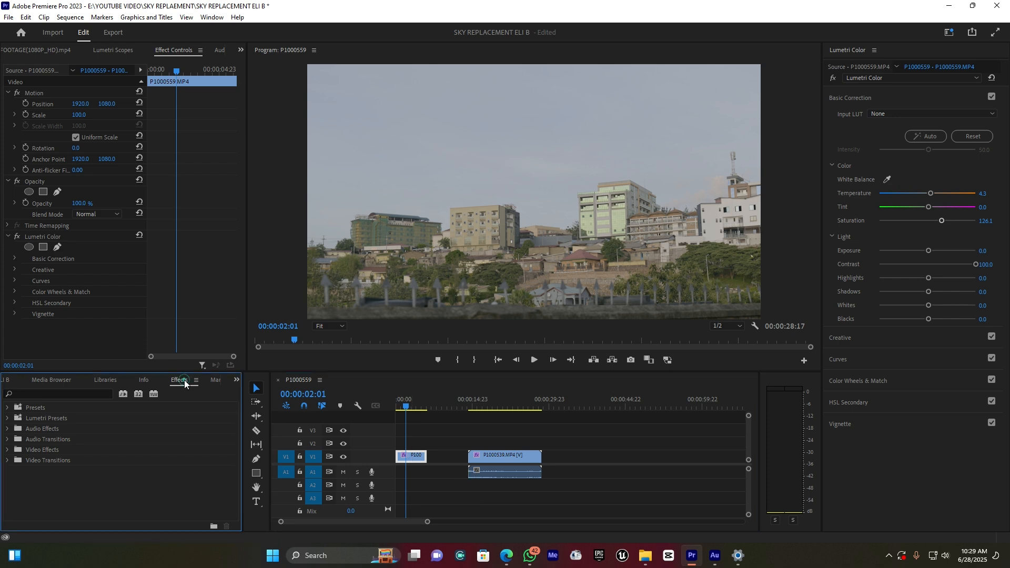
left_click(81, 392)
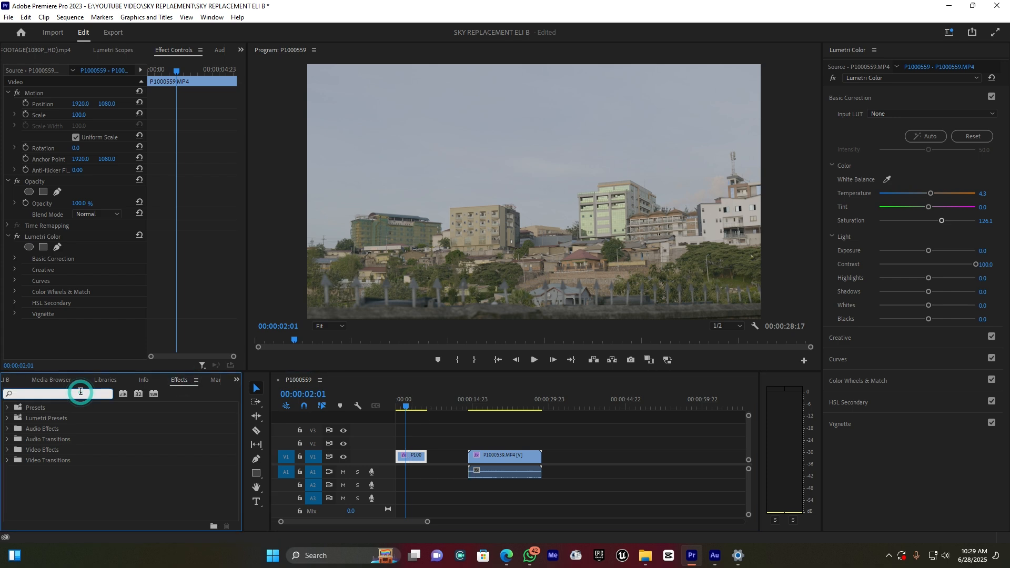
type("C")
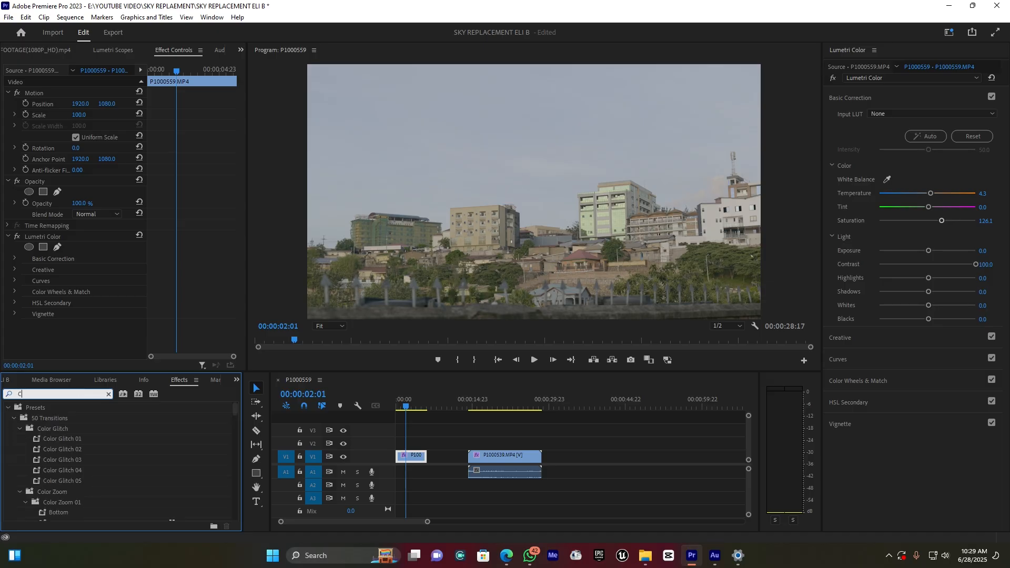
type("OLOR KEY")
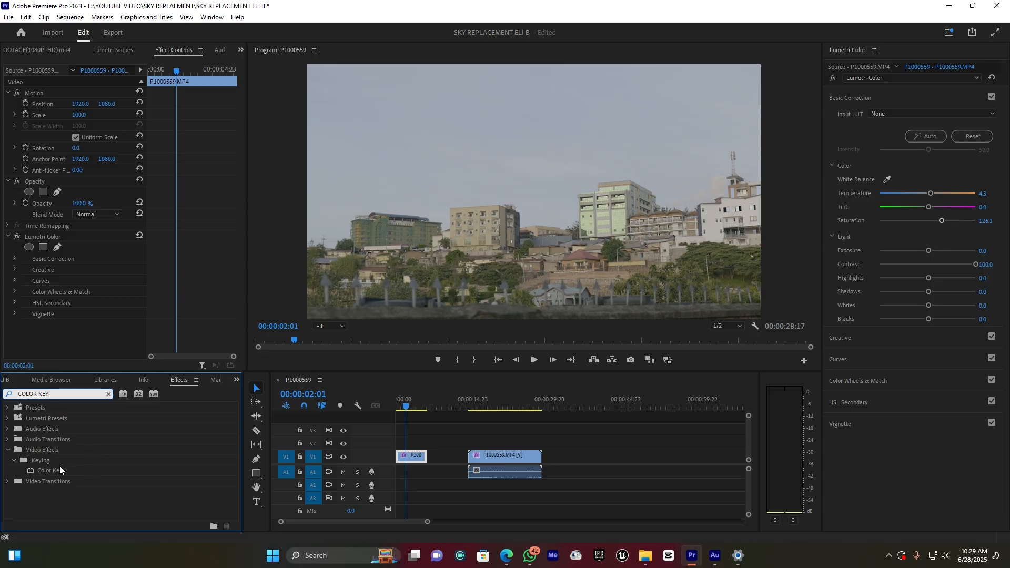
left_click(41, 471)
left_click_drag(51, 469, 413, 455)
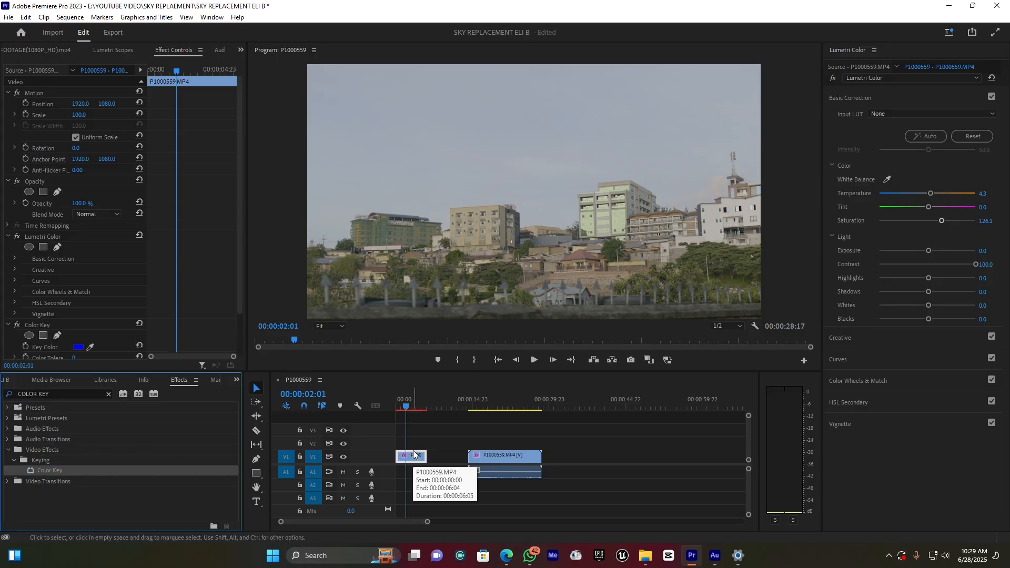
Sample the sky above the buildings as the Color Key's key color and set its color tolerance to 18.
scroll(128, 286, "down", 3)
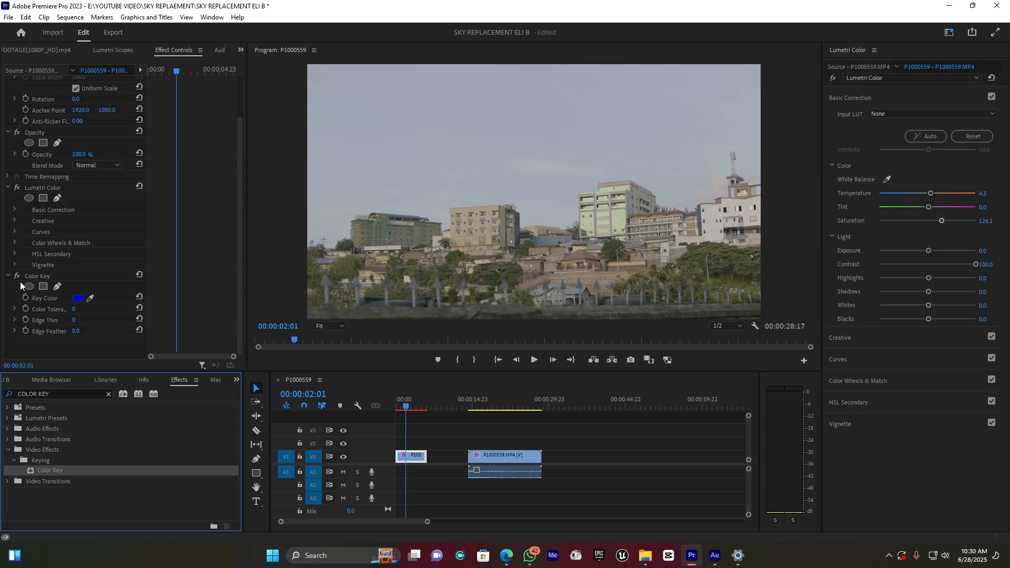
left_click(90, 297)
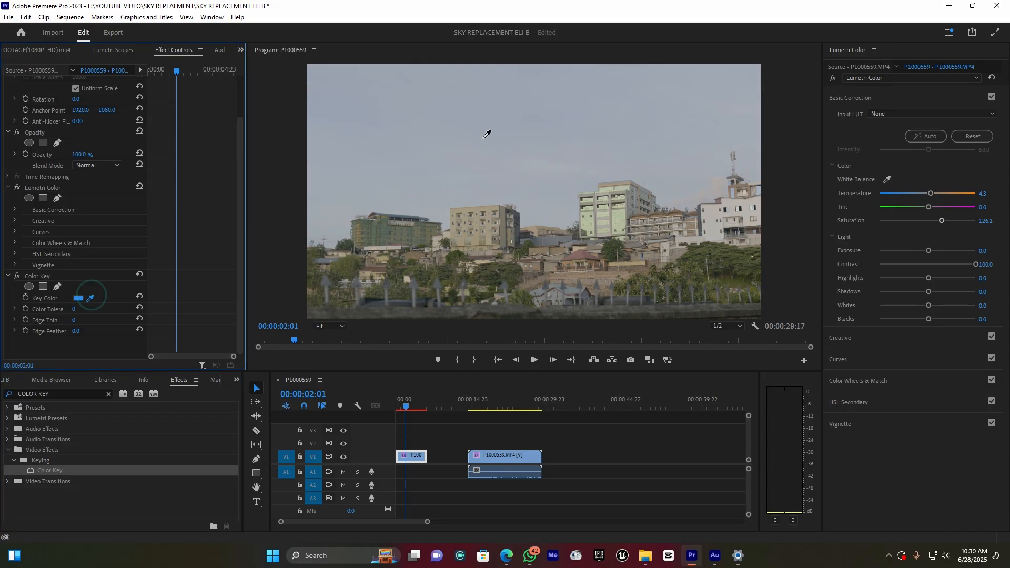
left_click(520, 122)
left_click_drag(74, 312, 79, 312)
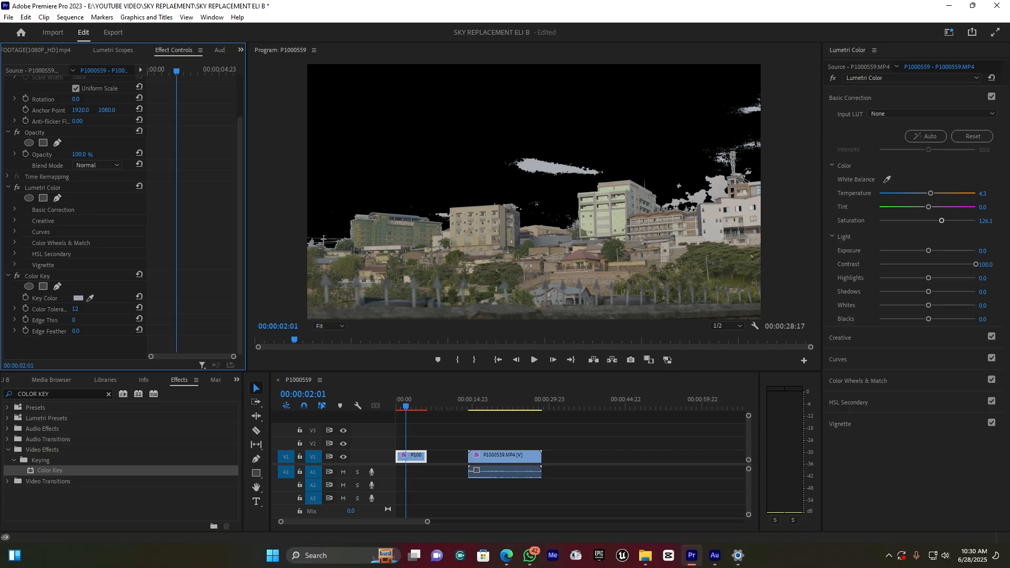
left_click_drag(75, 309, 626, 203)
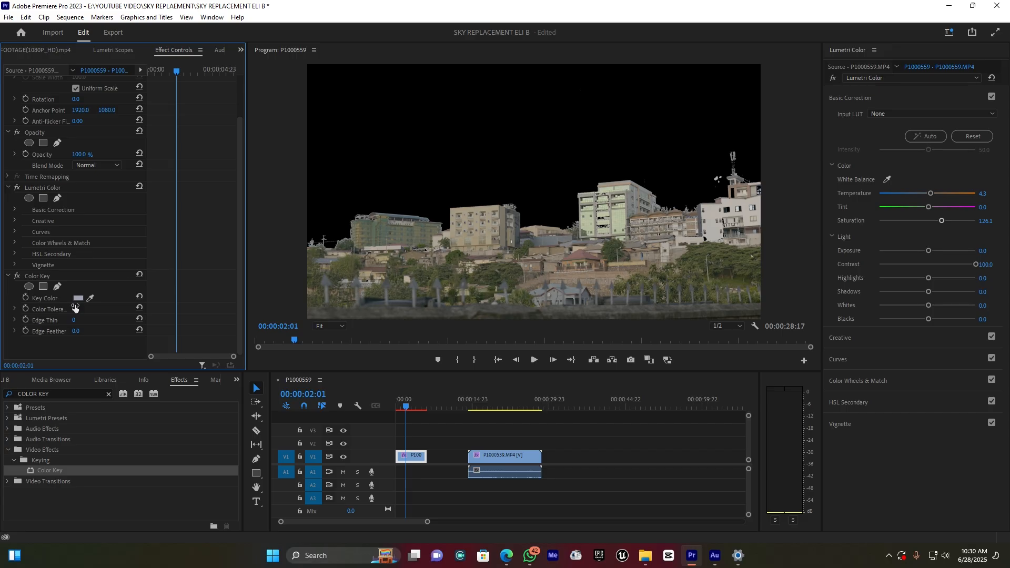
left_click_drag(75, 308, 77, 309)
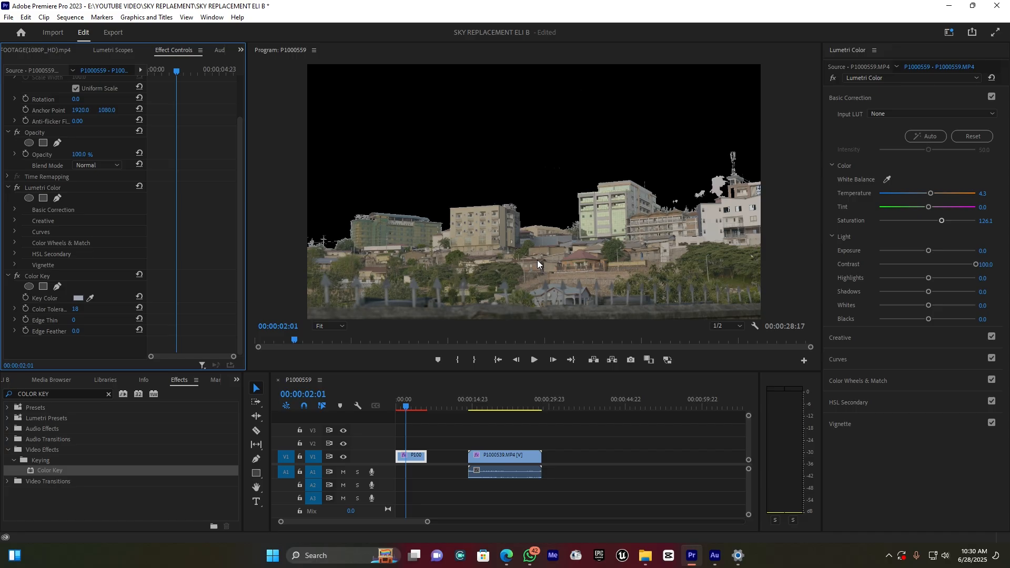
Set the Color Key's edge feather to 4.
left_click(77, 332)
type("4")
key("Return")
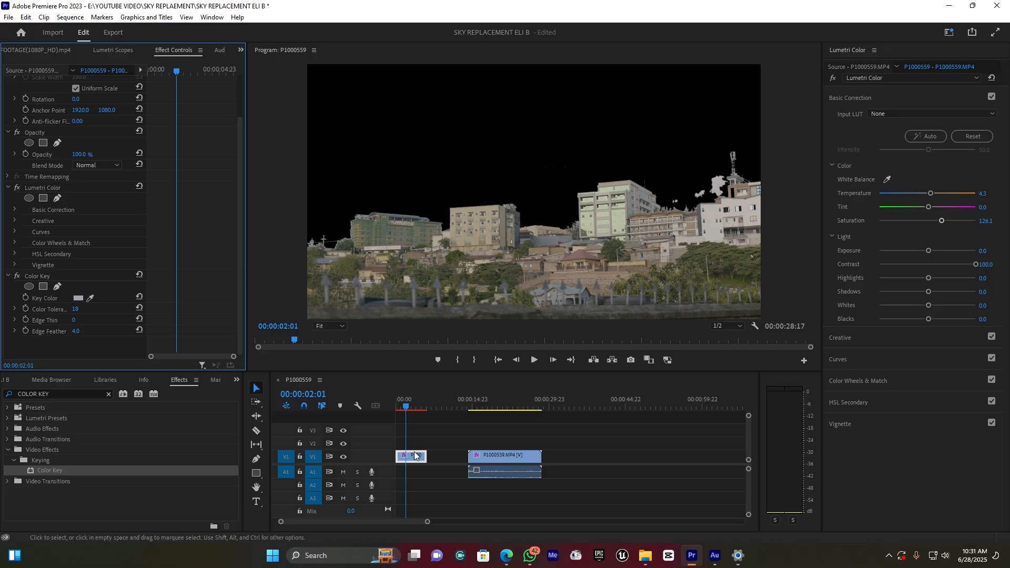
Move the keyed P1000559.MP4 clip up to track V2 and open the Clouds Free STOCK FOOTAGE clip in the source monitor.
left_click_drag(414, 457, 415, 447)
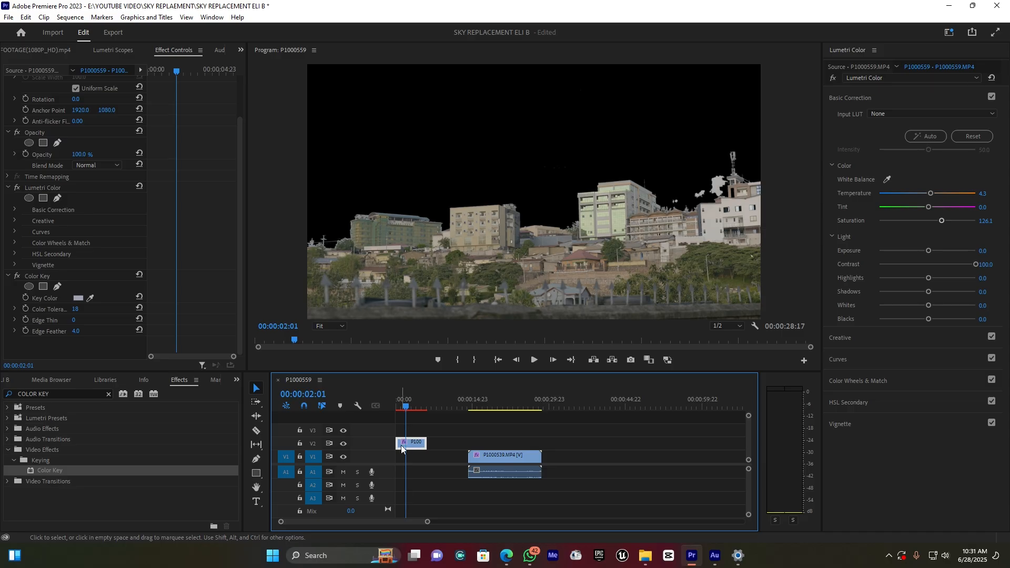
left_click(5, 381)
left_click(55, 476)
left_click(64, 473)
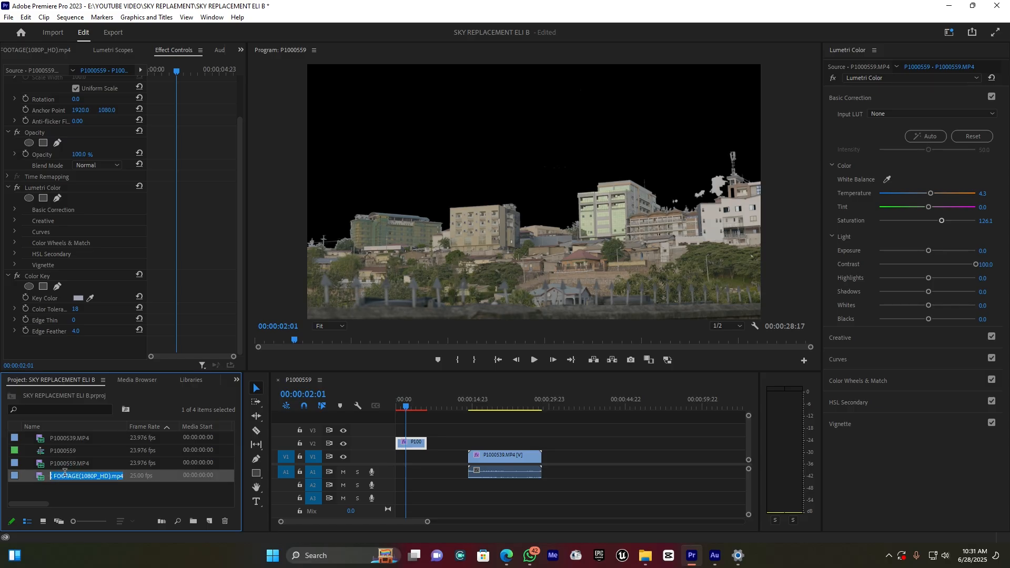
double_click(40, 476)
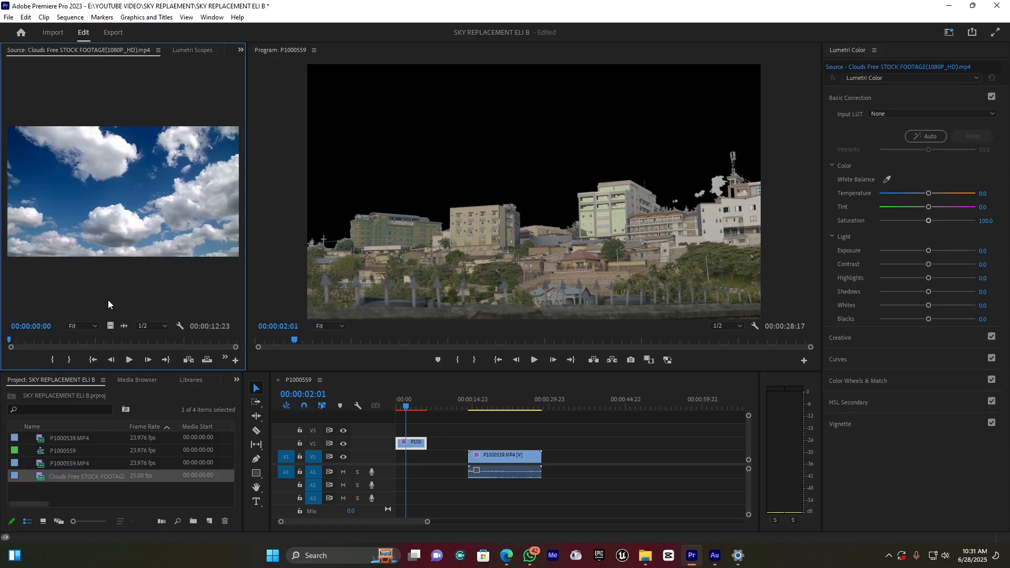
Preview the clouds footage in a wider source monitor and stop the playback.
key("space")
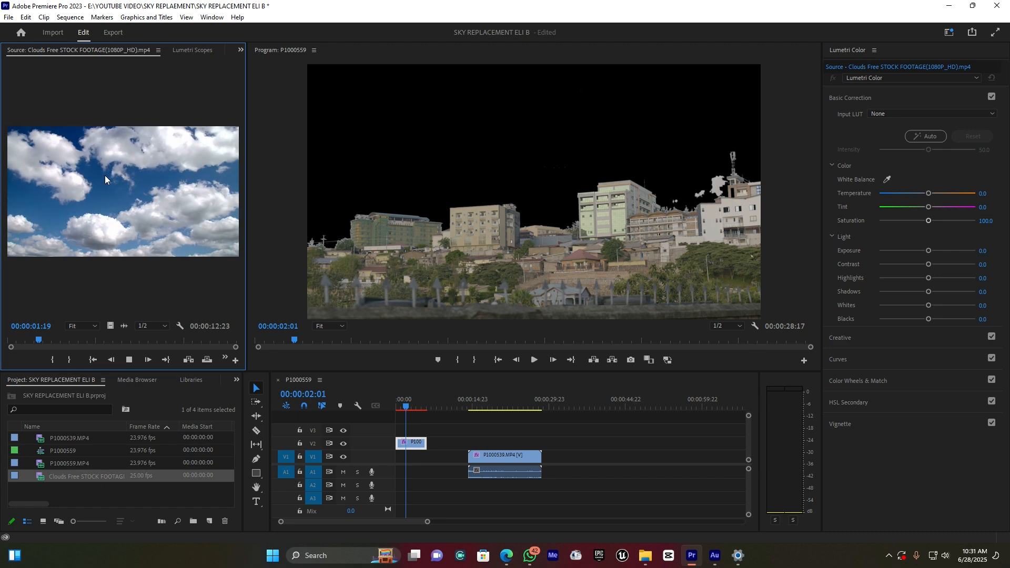
left_click_drag(246, 169, 298, 164)
key("space")
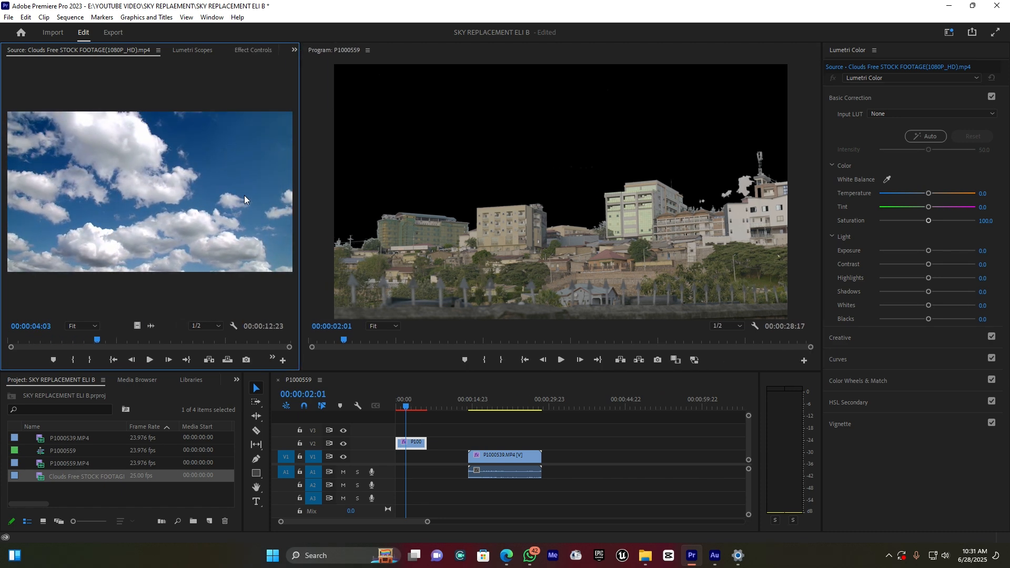
Place only the video of the clouds footage on V1 beneath the keyed clip and scale it to 202.
left_click_drag(137, 326, 387, 456)
left_click(416, 457)
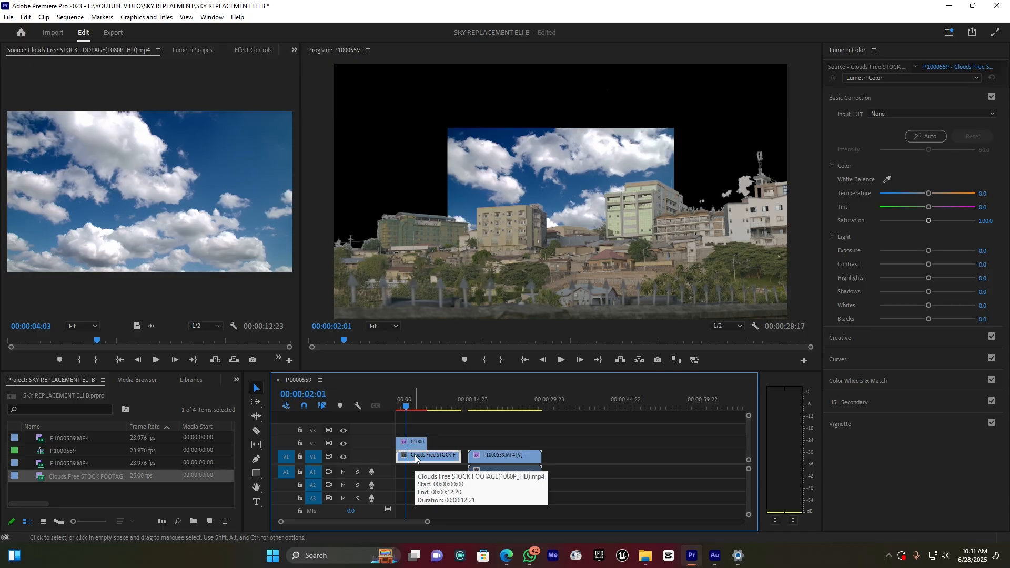
left_click(256, 51)
left_click_drag(95, 115, 172, 115)
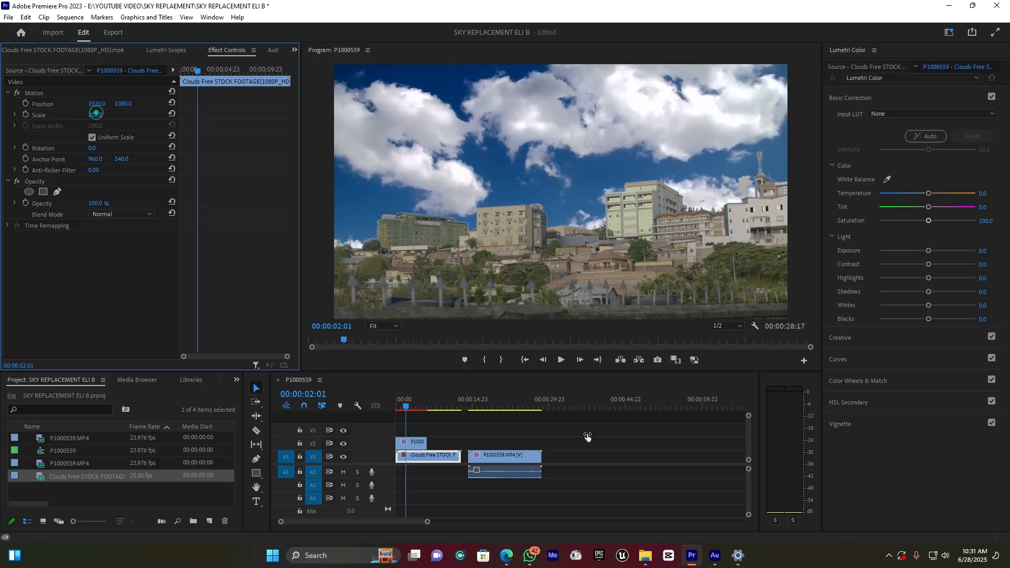
Play the sequence from the start to check the new sky behind the buildings.
left_click_drag(409, 405, 386, 408)
key("space")
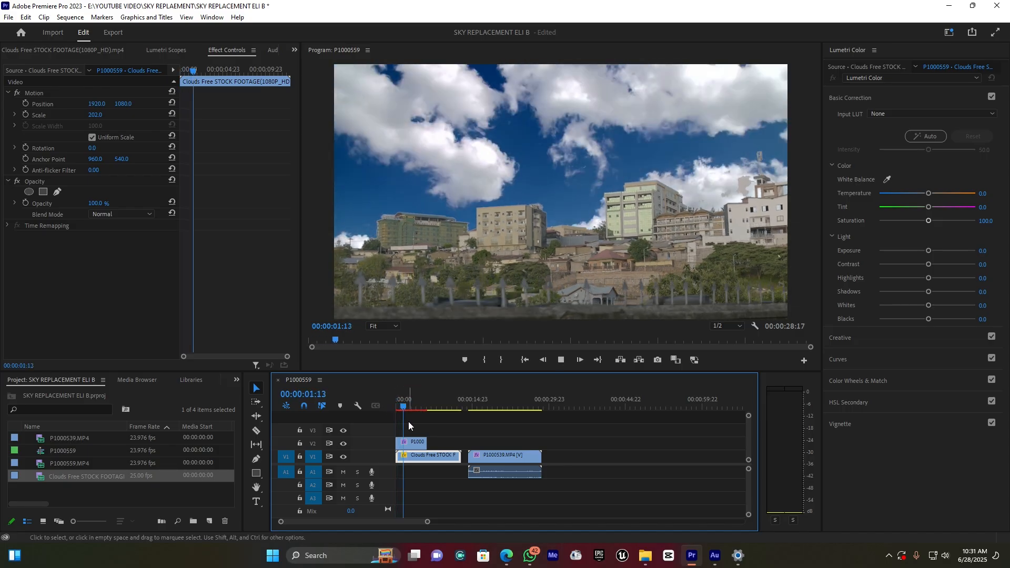
key("space")
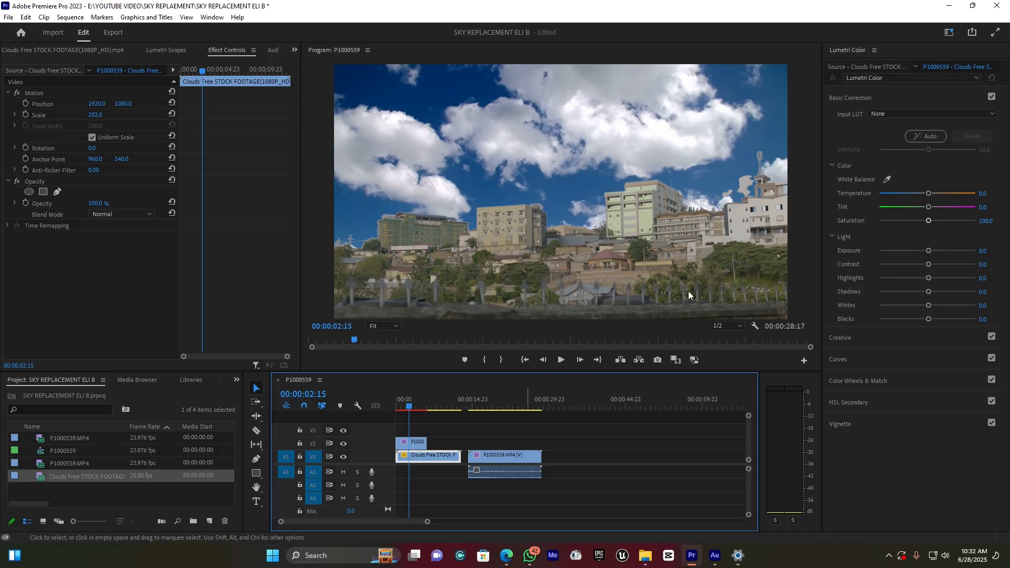
Warm the clouds clip to a Lumetri temperature of 28.3 and play back the composite.
left_click_drag(930, 196, 941, 198)
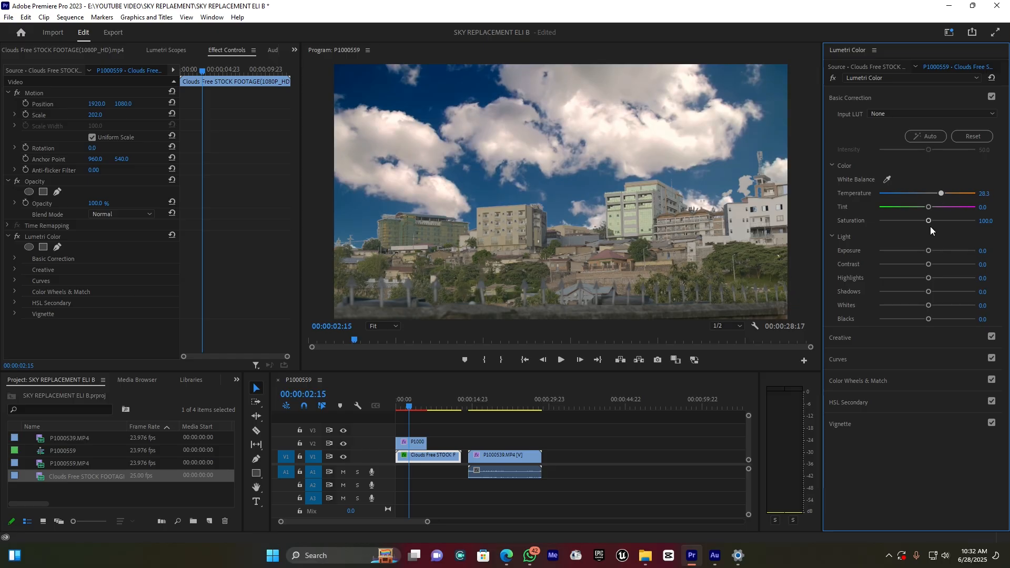
key("space")
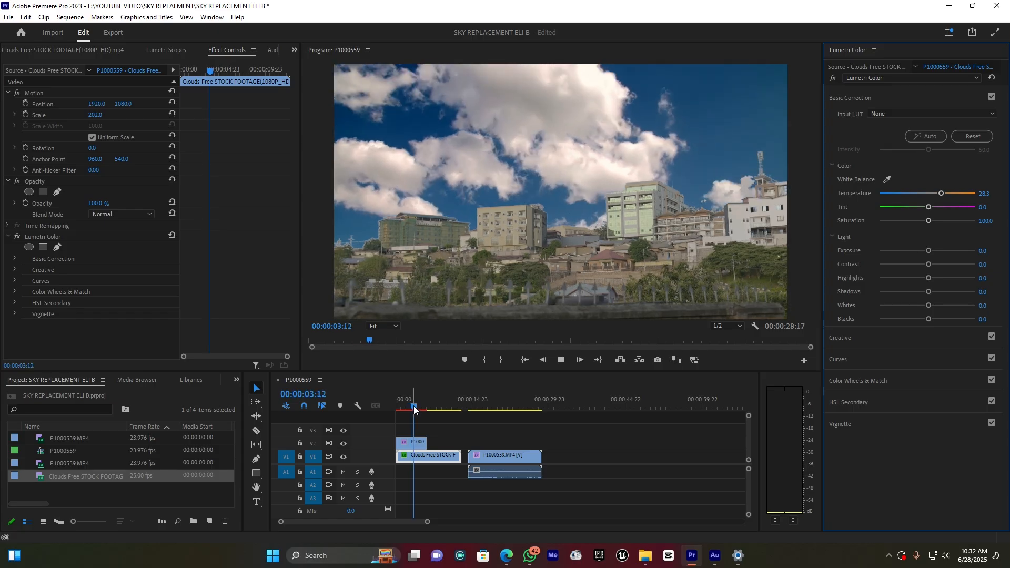
left_click_drag(423, 405, 399, 413)
key("space")
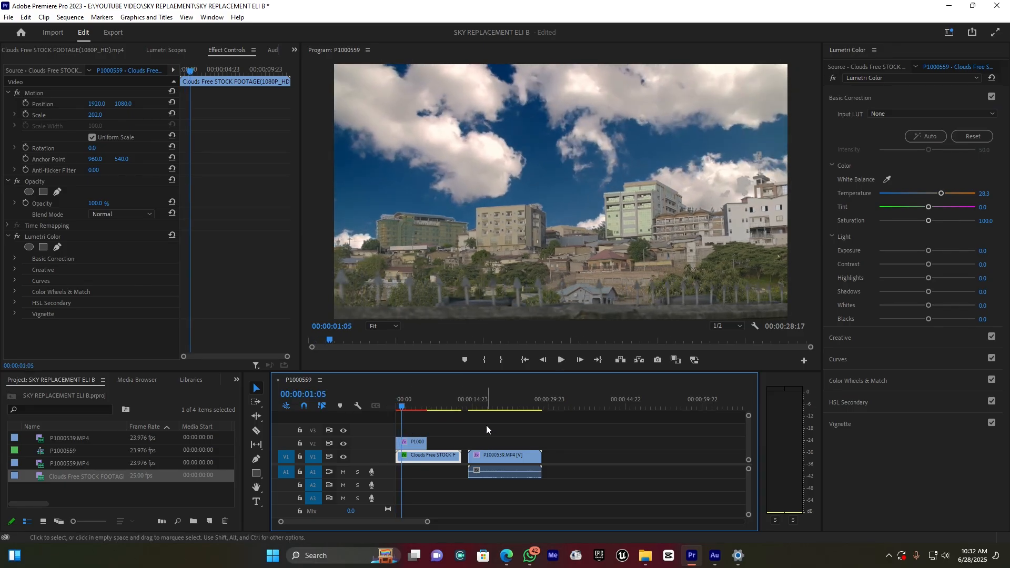
Move the playhead to 00:00:19:16 and apply the Ultra Key effect to the P1000539.MP4 clip.
left_click(497, 401)
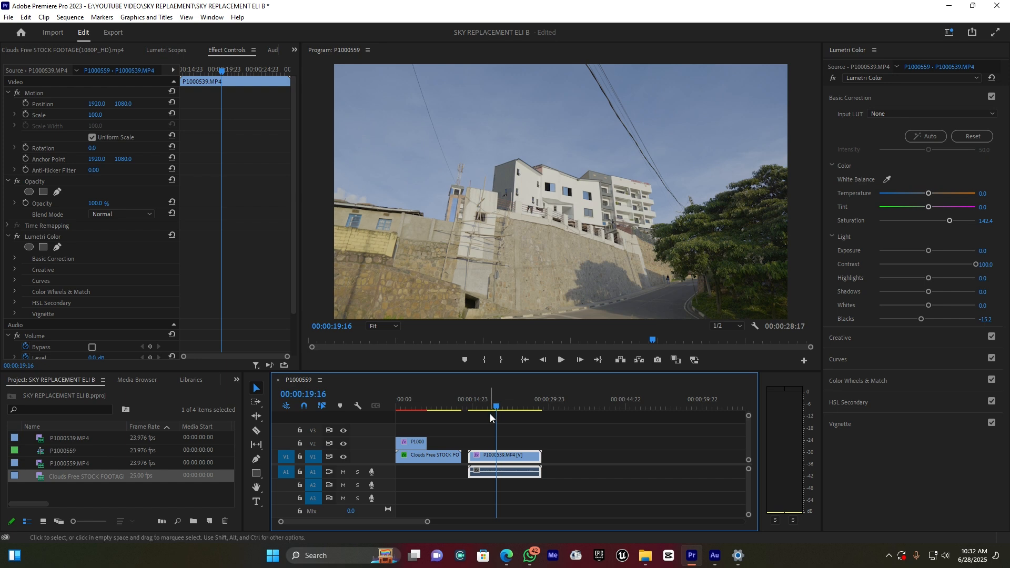
left_click(236, 382)
left_click(263, 439)
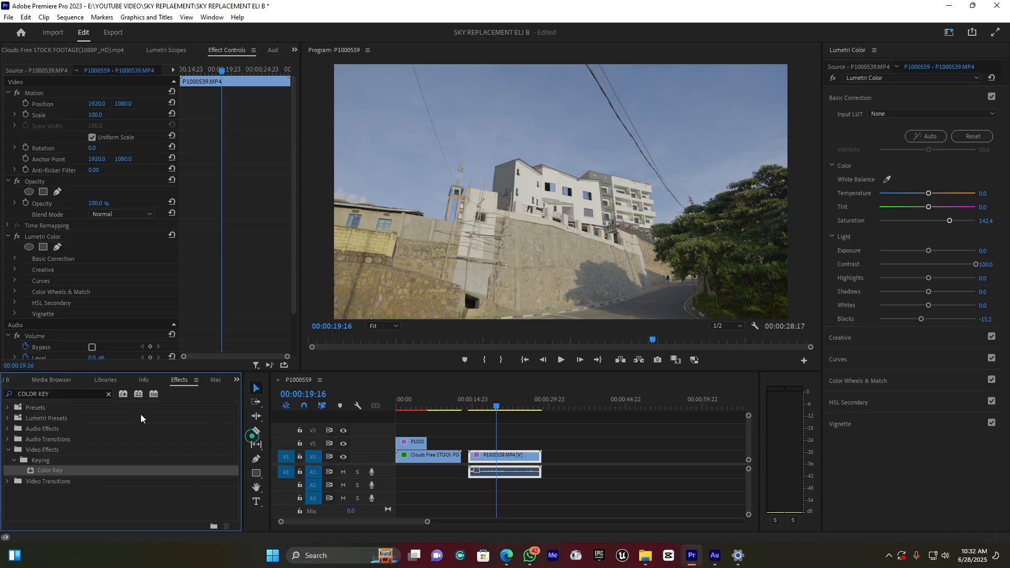
left_click(66, 394)
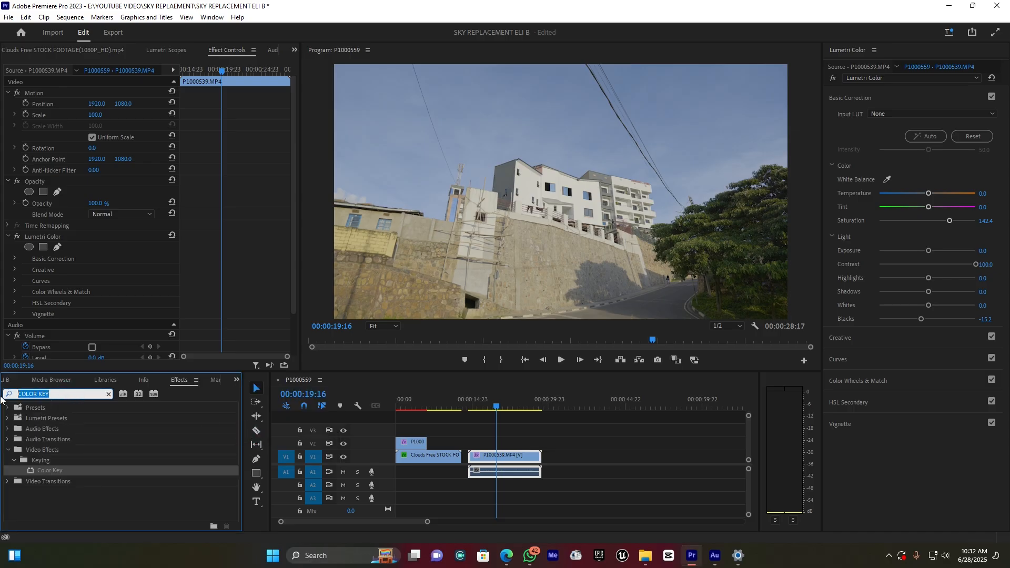
type("ULYTA")
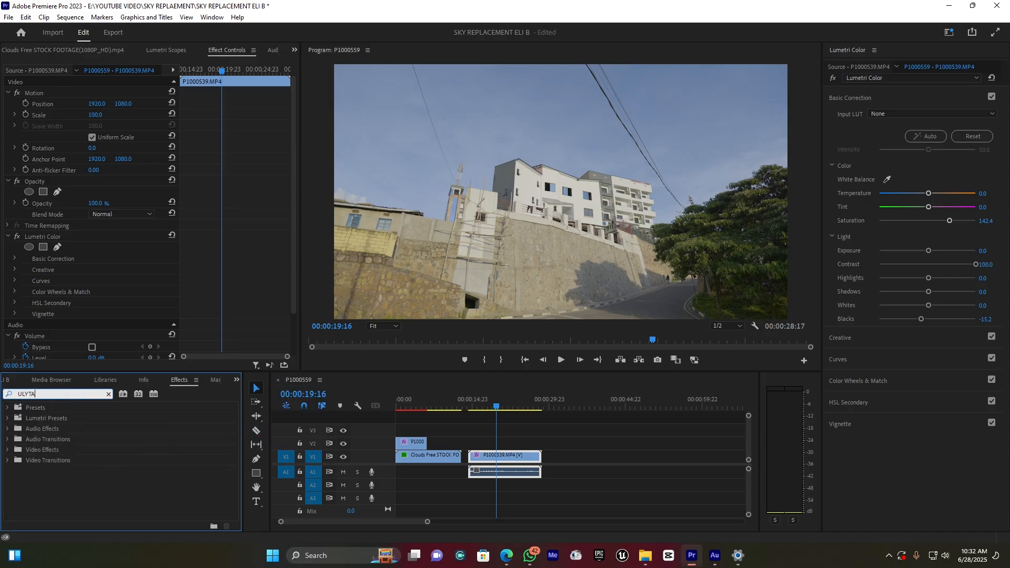
key("BackSpace")
key("BackSpace")
key("BackSpace")
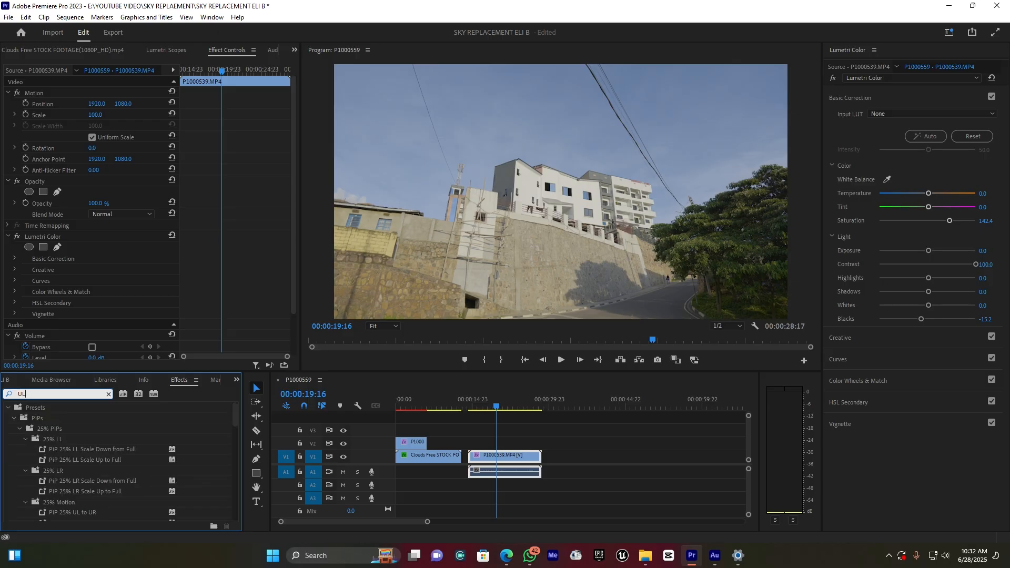
type("T")
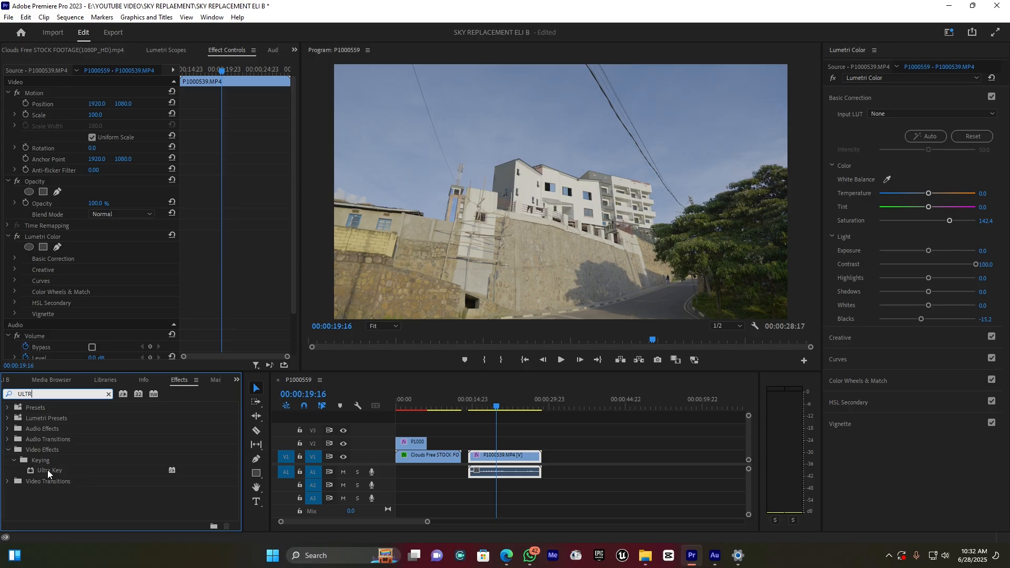
type("R")
left_click(42, 471)
left_click_drag(41, 473, 535, 456)
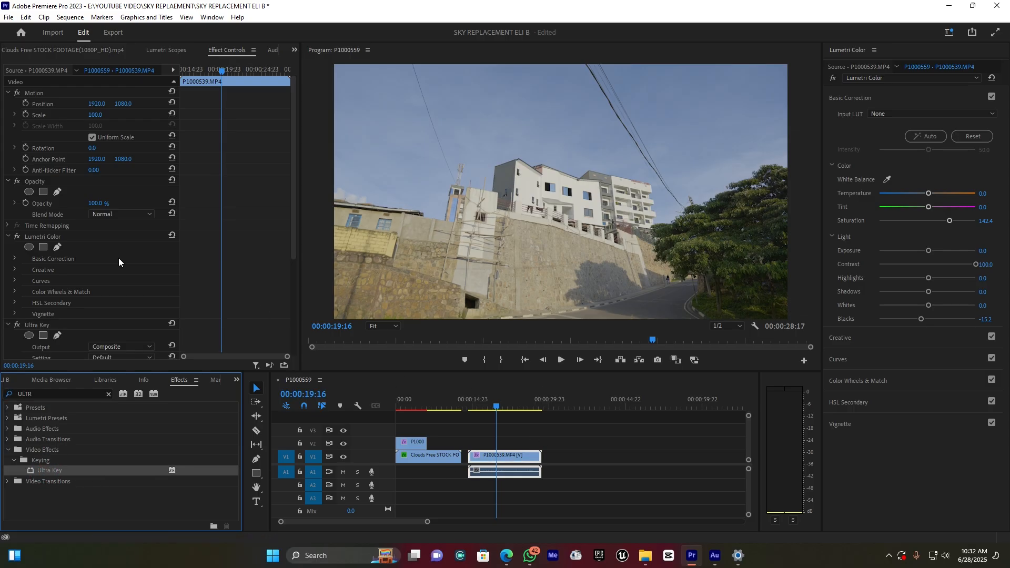
Sample the blue sky above the white building as the Ultra Key's key color.
scroll(119, 273, "down", 3)
scroll(119, 273, "down", 1)
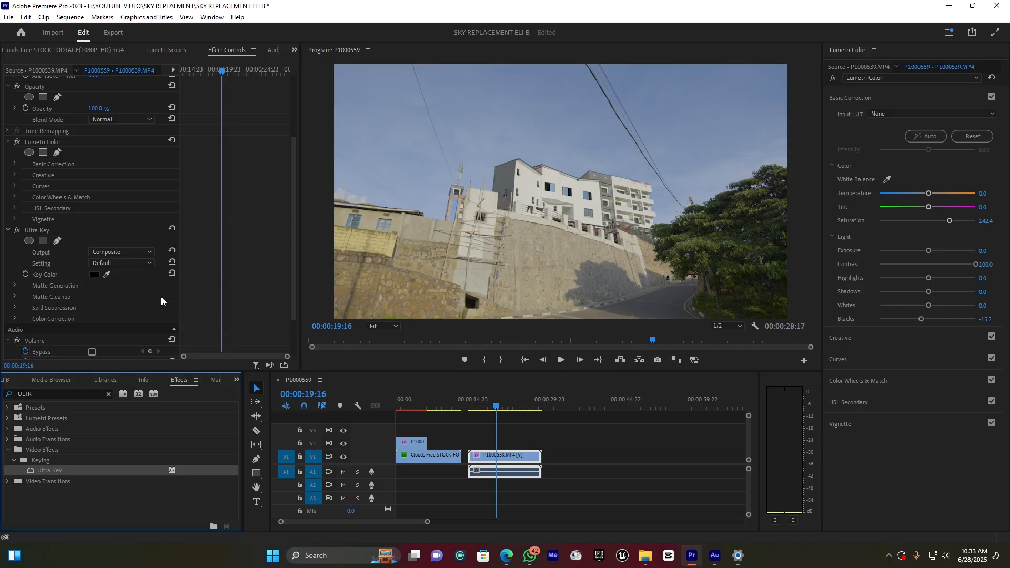
left_click(106, 274)
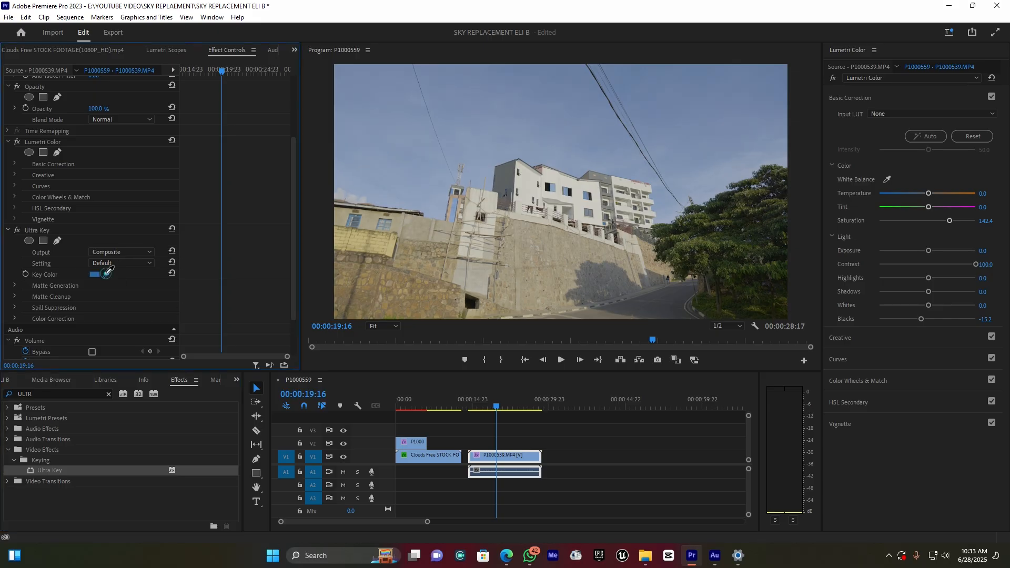
left_click(516, 106)
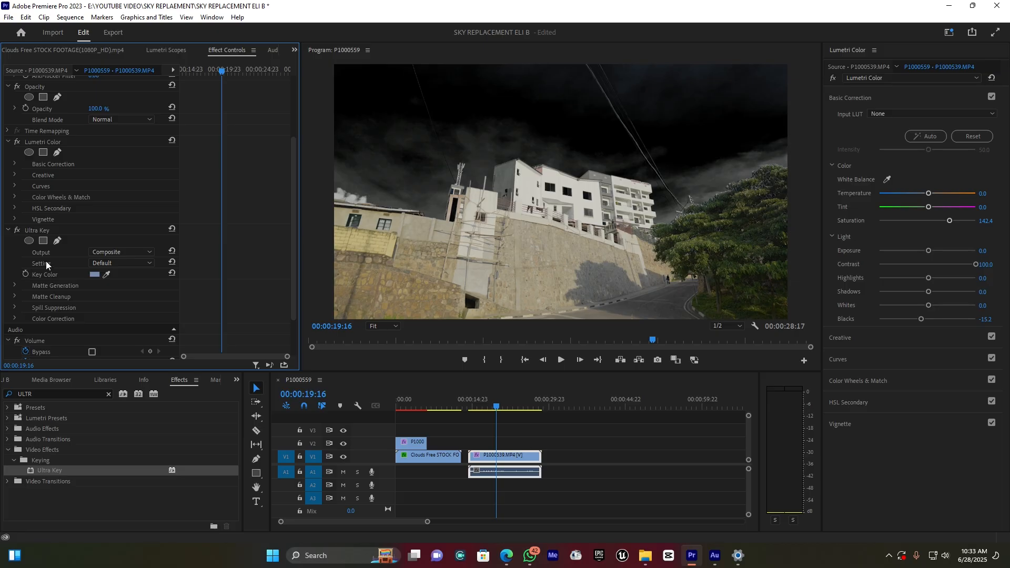
Set the Ultra Key to the Aggressive setting and move the P1000539.MP4 clip up to track V2.
left_click(118, 261)
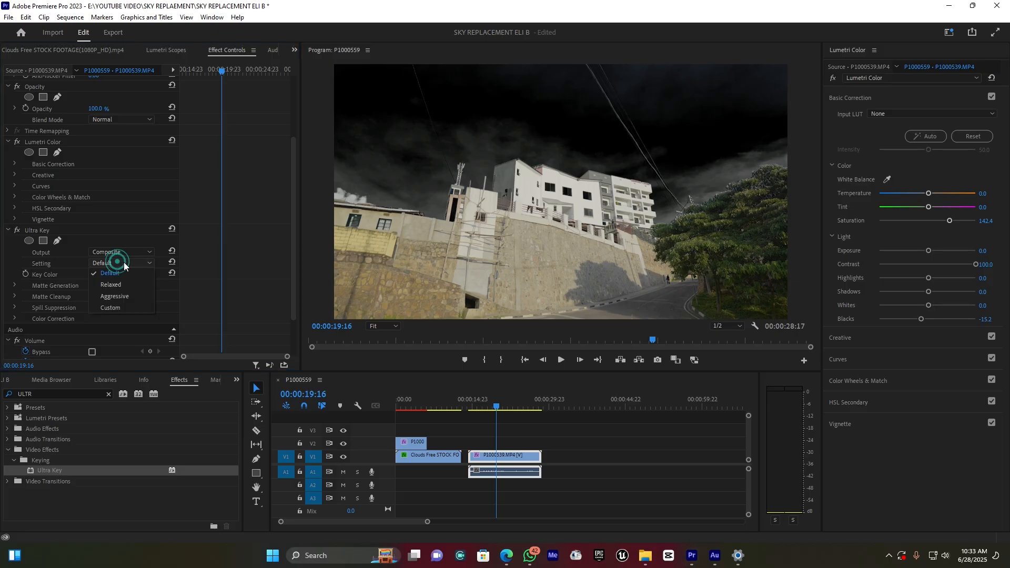
left_click(124, 294)
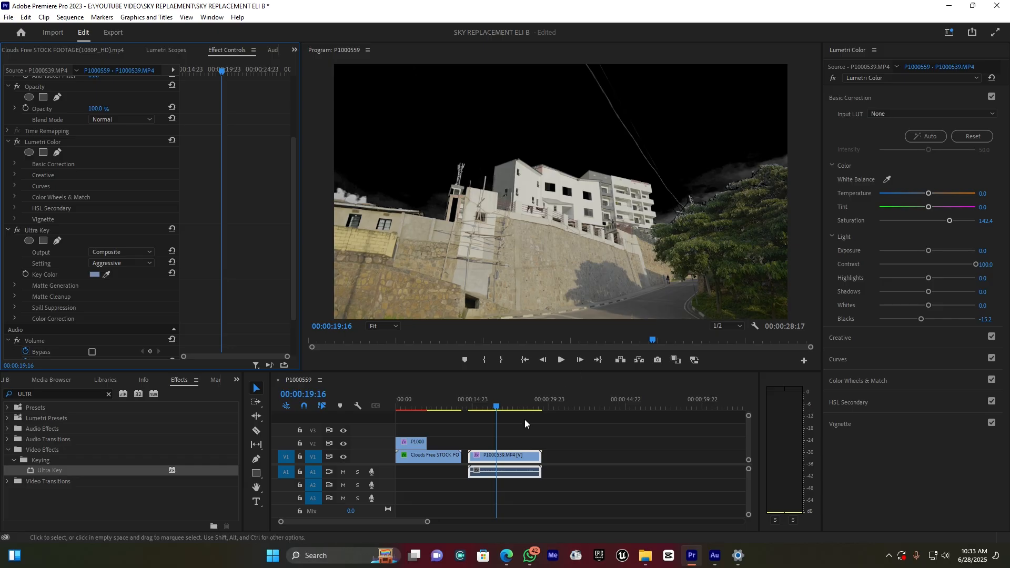
mouse_move(497, 455)
left_mouse_down()
mouse_move(497, 446)
mouse_move(496, 456)
left_mouse_up()
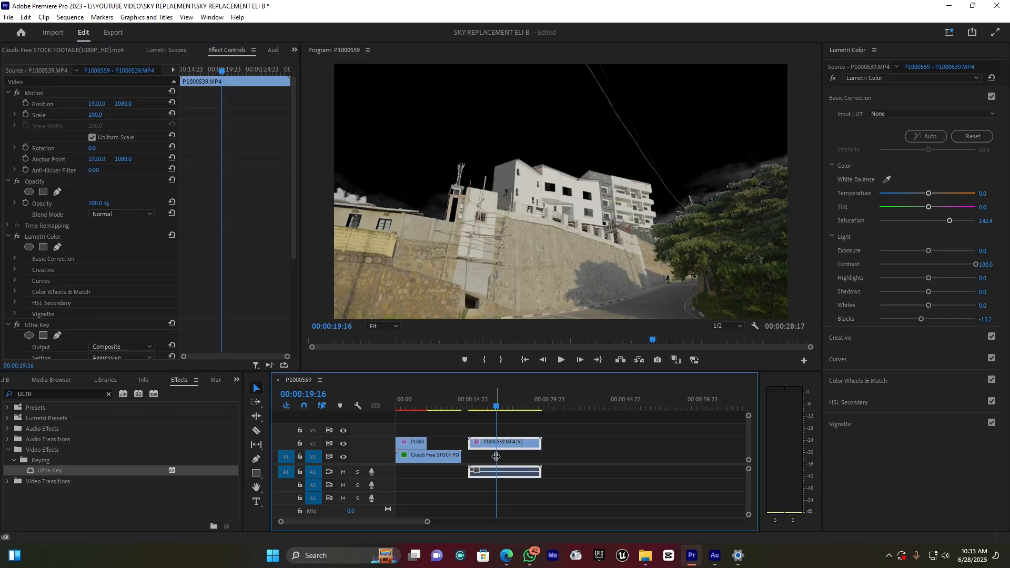
Place a copy of the clouds clip on track V1 beneath the P1000539.MP4 clip and play back the composite.
left_click(415, 454)
left_click_drag(408, 455, 478, 456)
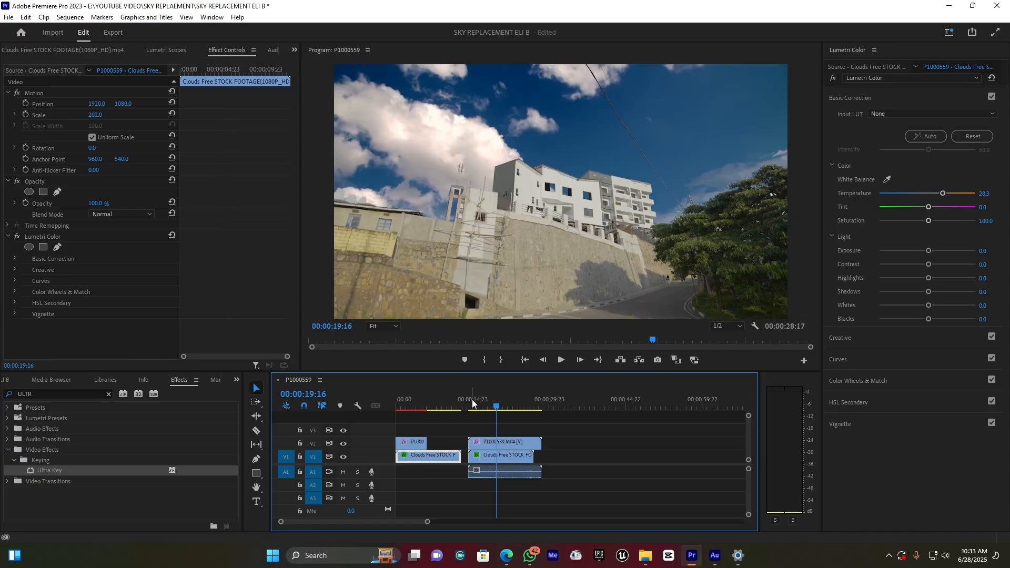
left_click(468, 406)
key("space")
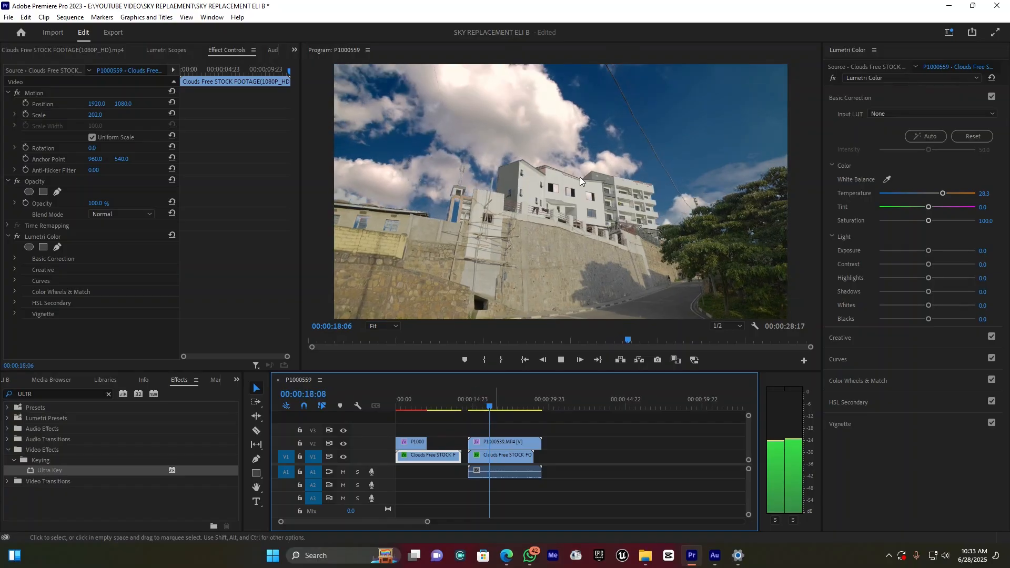
key("space")
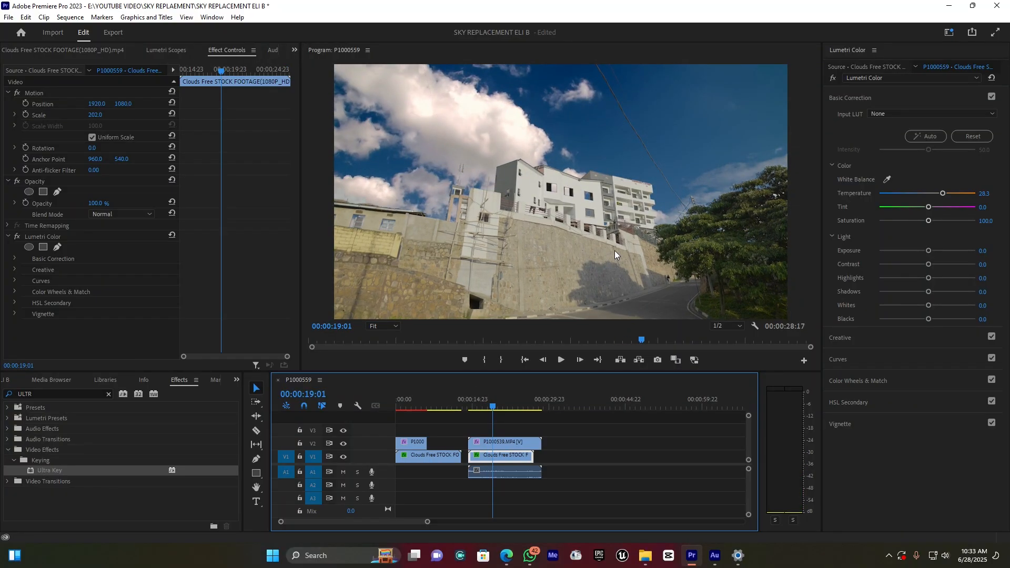
key("space")
key("space")
Draw a closed freeform Ultra Key mask around the windowed front wall of the white building in the P1000539.MP4 clip.
left_click(496, 443)
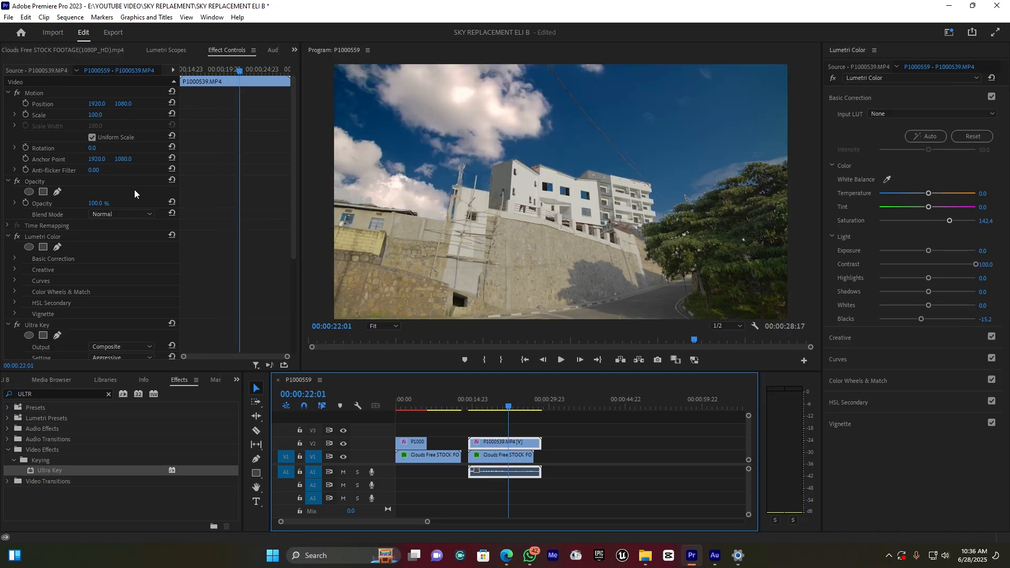
scroll(134, 193, "down", 5)
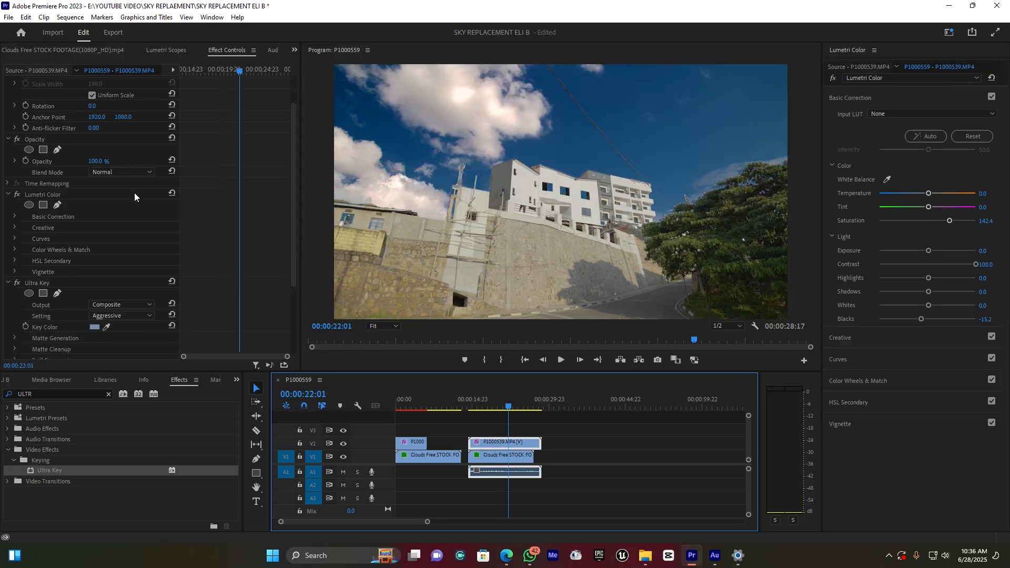
scroll(131, 213, "down", 1)
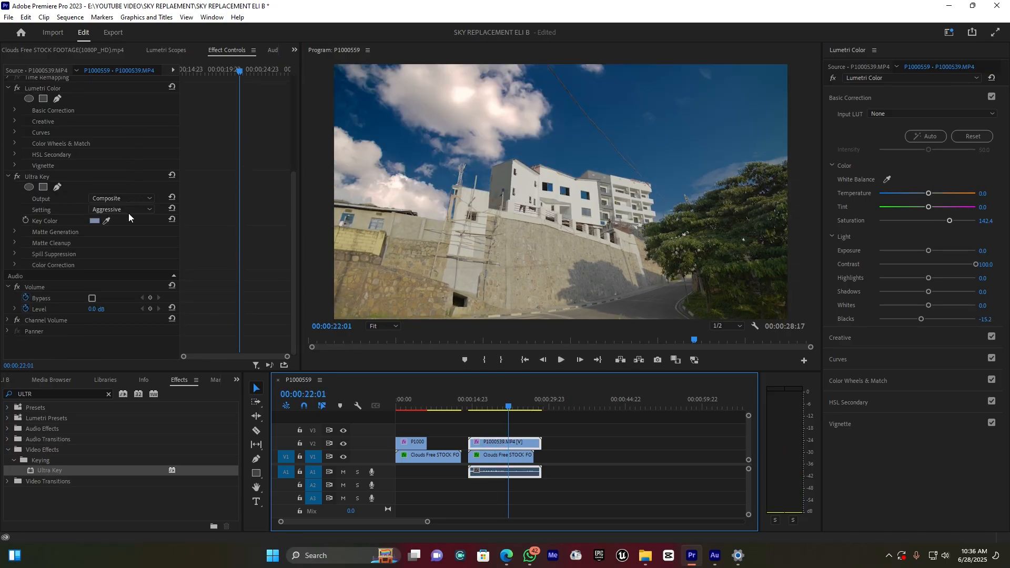
left_click(57, 188)
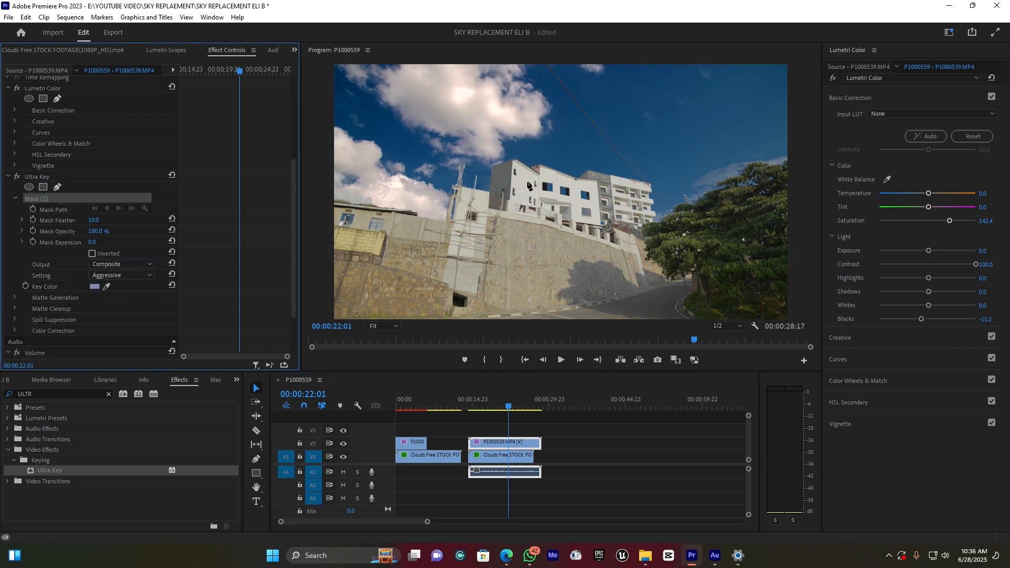
left_click(526, 178)
left_click(519, 210)
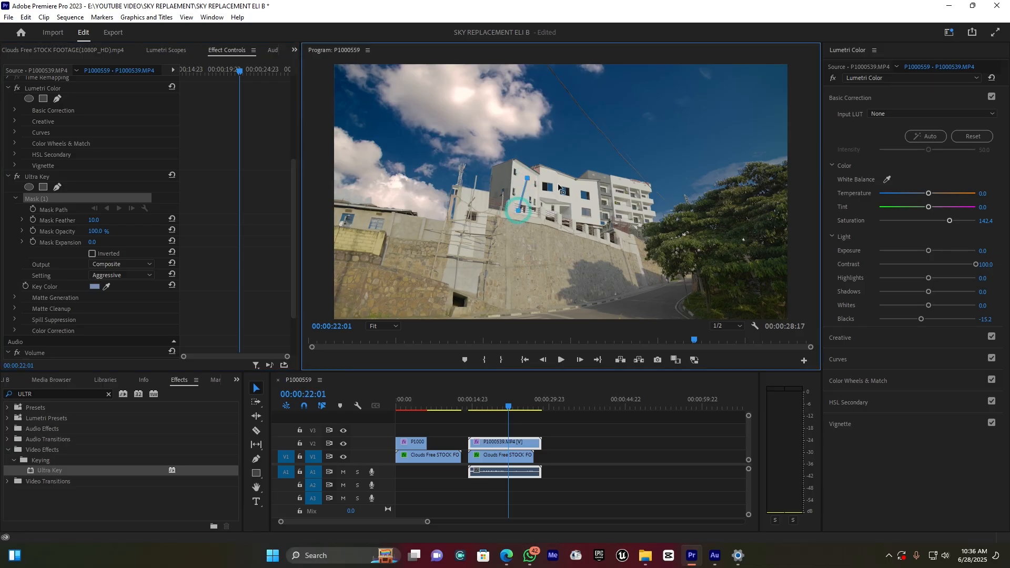
left_click(592, 221)
left_click(599, 192)
left_click(594, 183)
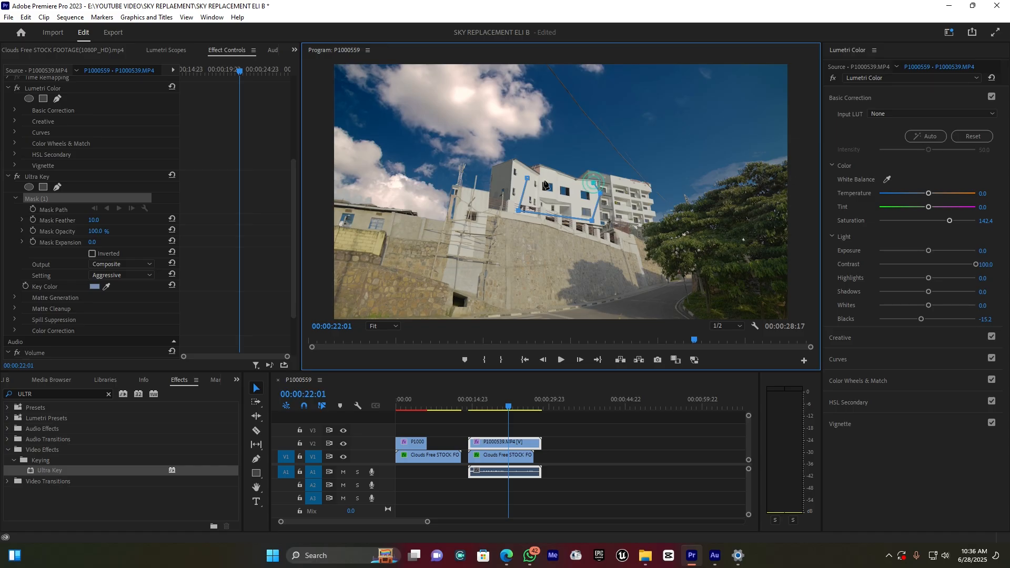
left_click(527, 178)
Invert the Ultra Key mask and play back the second composite from 00:00:18:18.
left_click(92, 253)
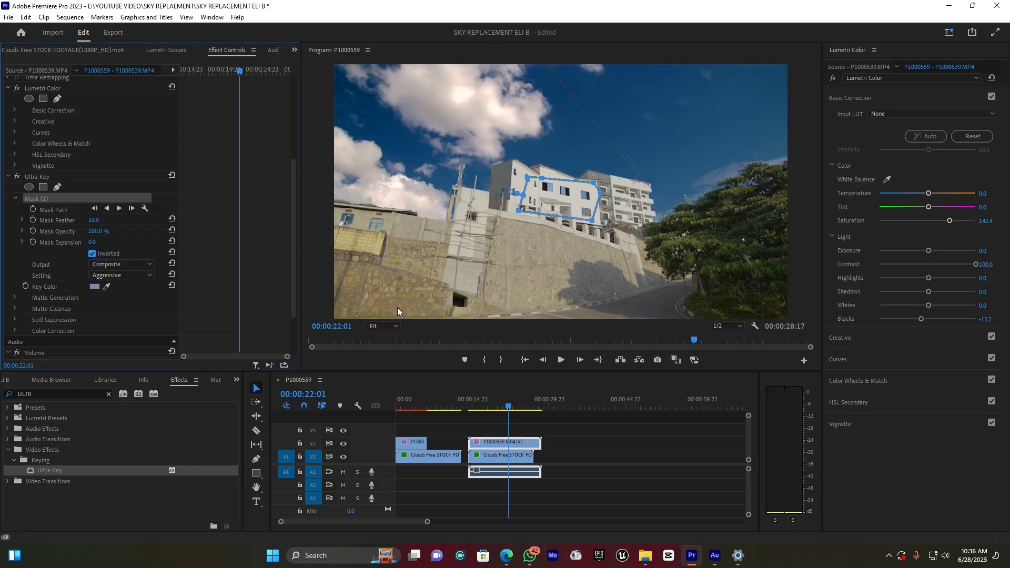
left_click(493, 403)
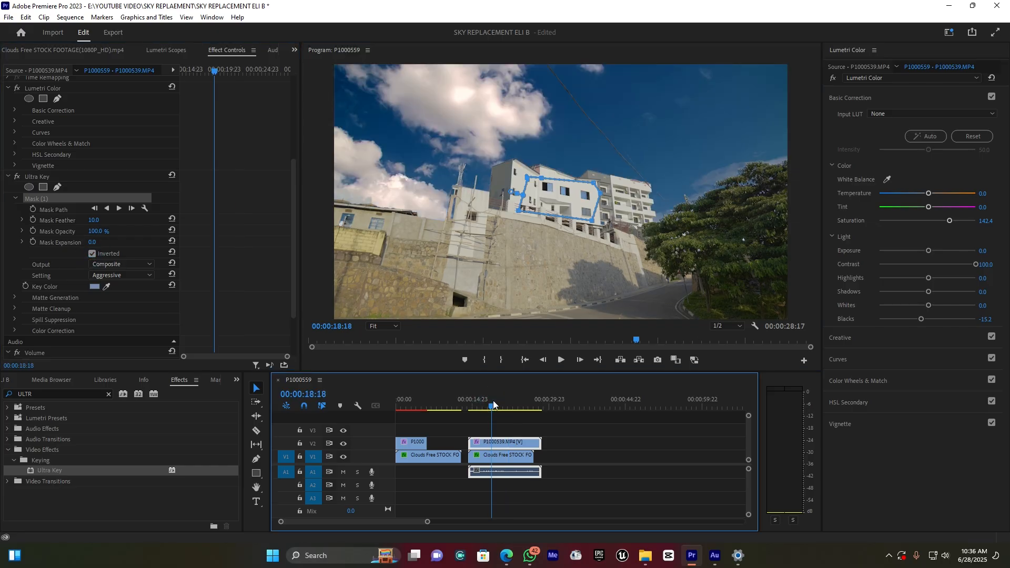
key("space")
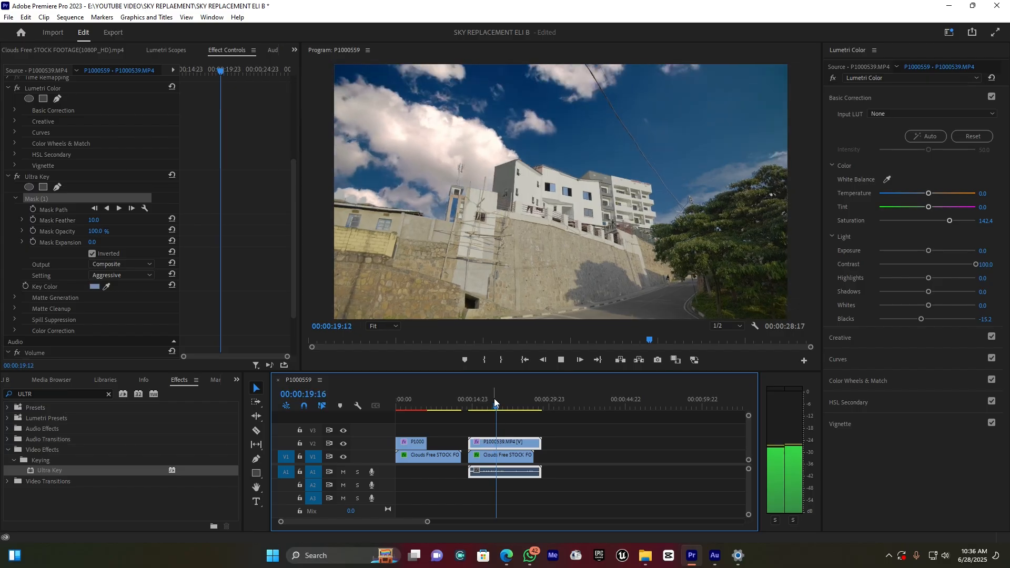